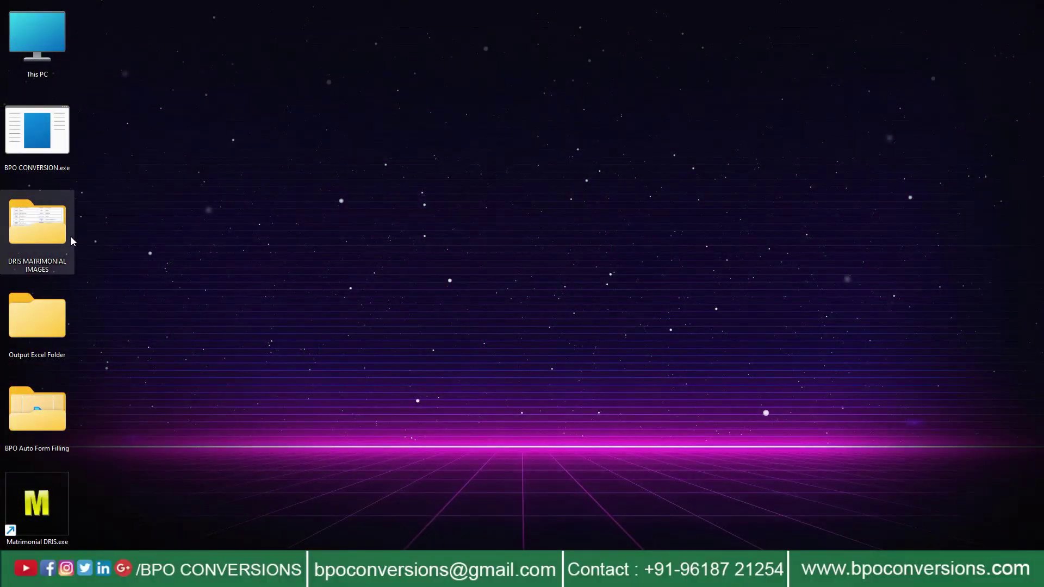
Step: Open the DRIS MATRIMONIAL IMAGES folder and view 1.jpg (Form No. 26) in Paint
right_click(71, 237)
click(107, 276)
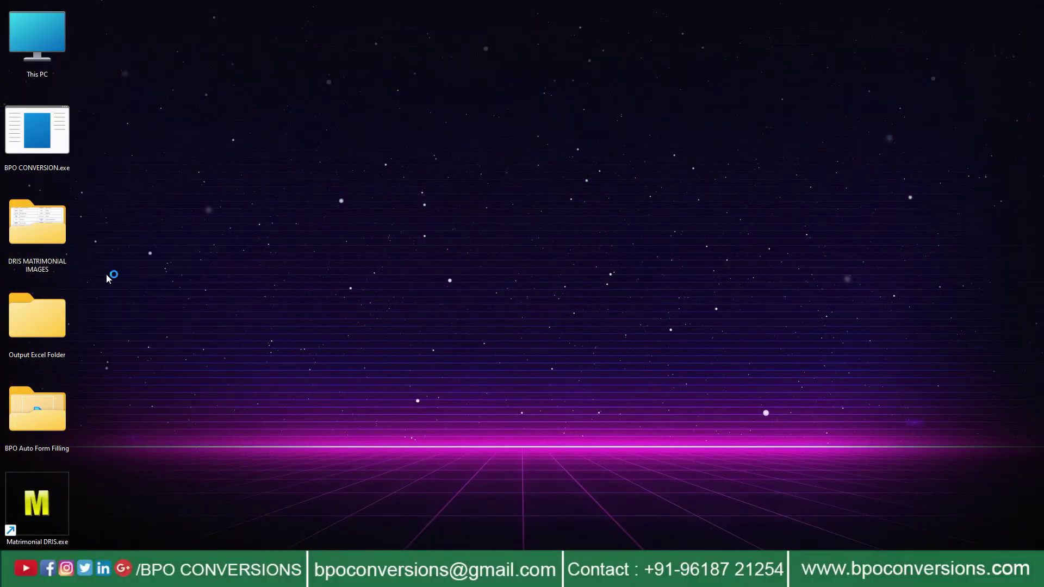
click(150, 131)
right_click(150, 130)
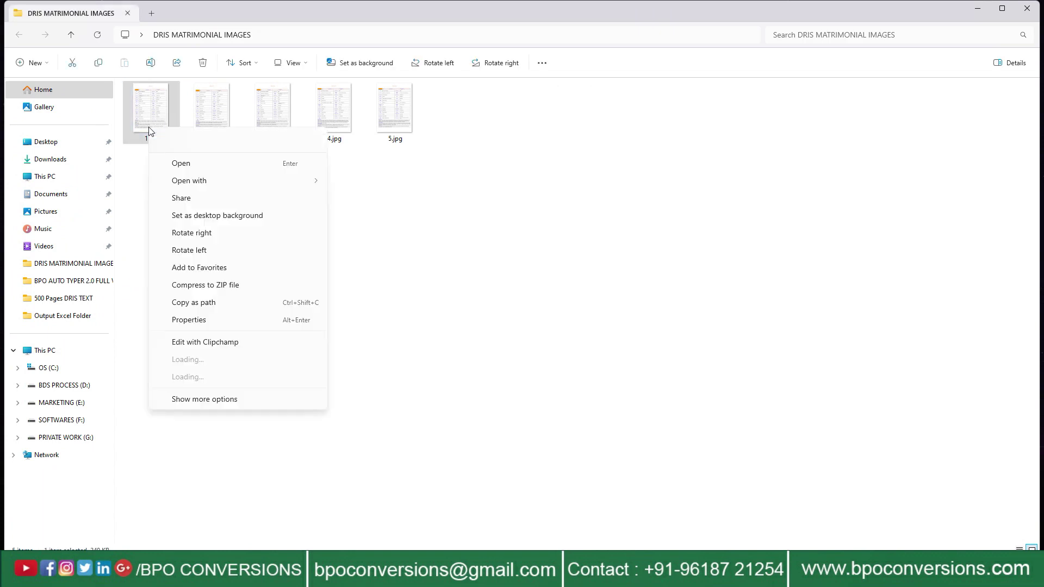
mouse_move(179, 182)
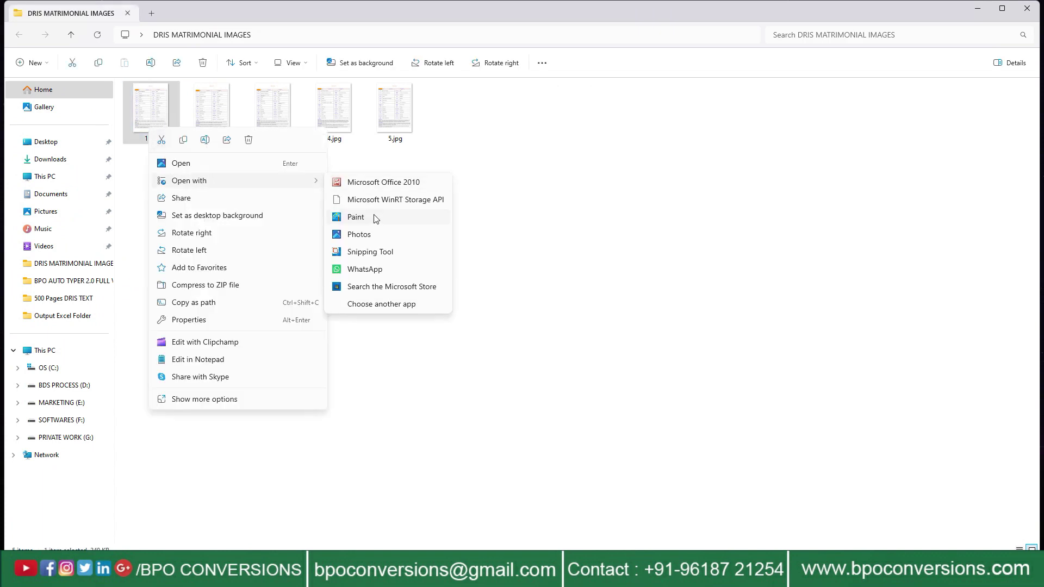
click(355, 217)
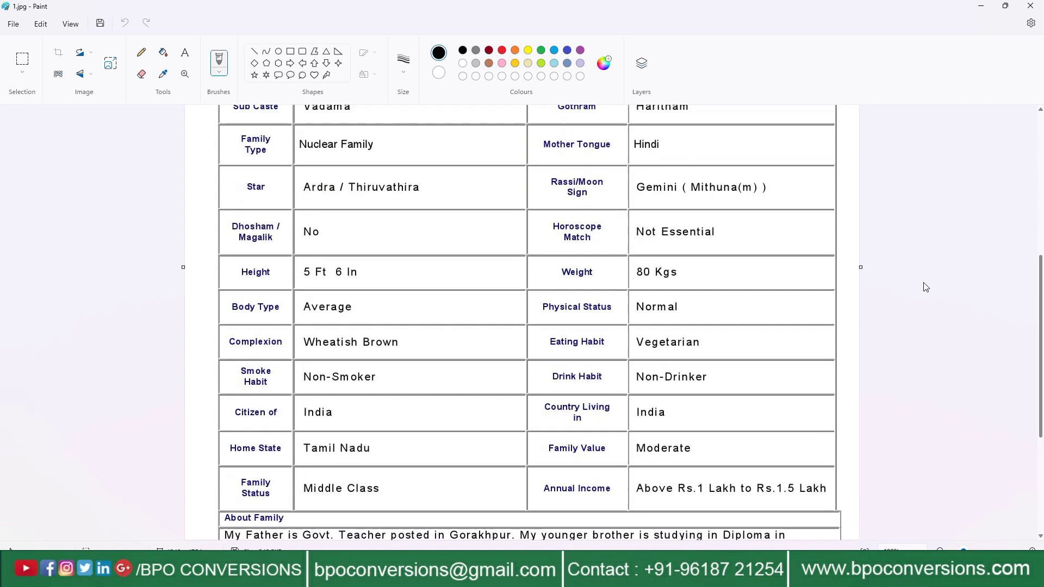
scroll(926, 287, down, 4)
scroll(922, 286, up, 10)
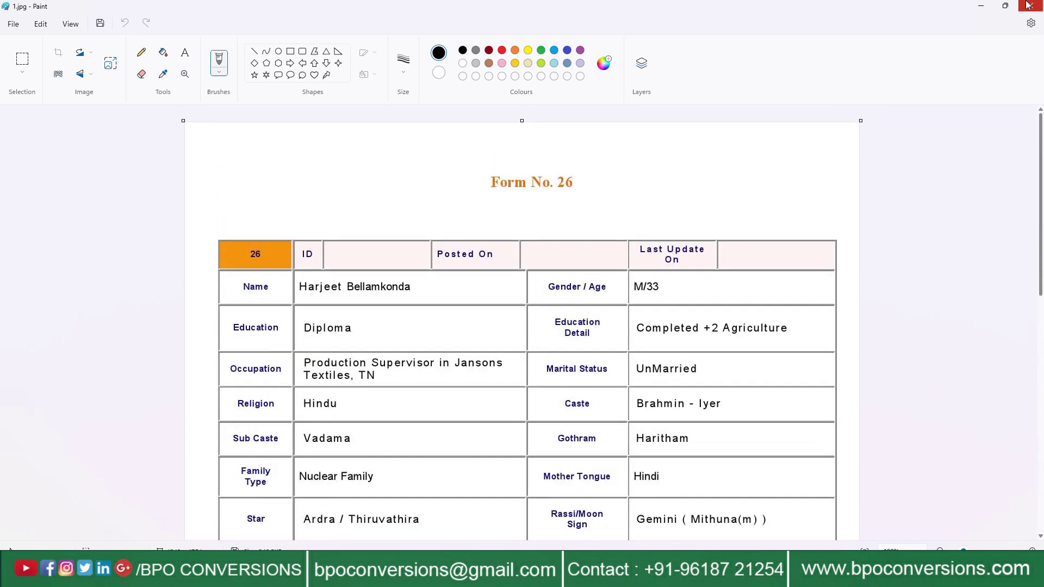
click(1027, 5)
Step: View 2.jpg (Form No. 27) in Paint, then close the image folder
click(234, 130)
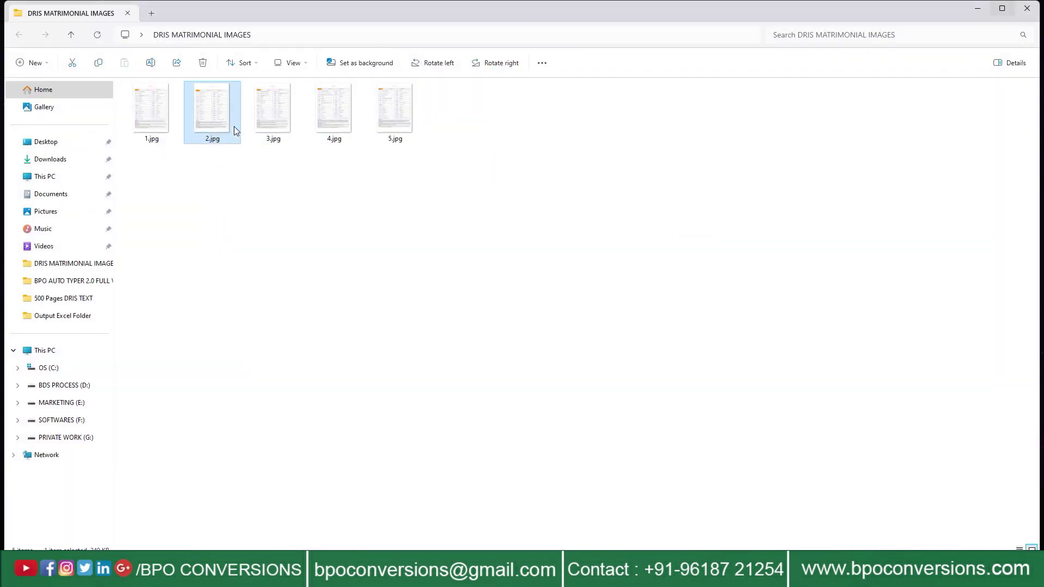
right_click(235, 133)
mouse_move(245, 179)
click(505, 224)
scroll(804, 299, down, 10)
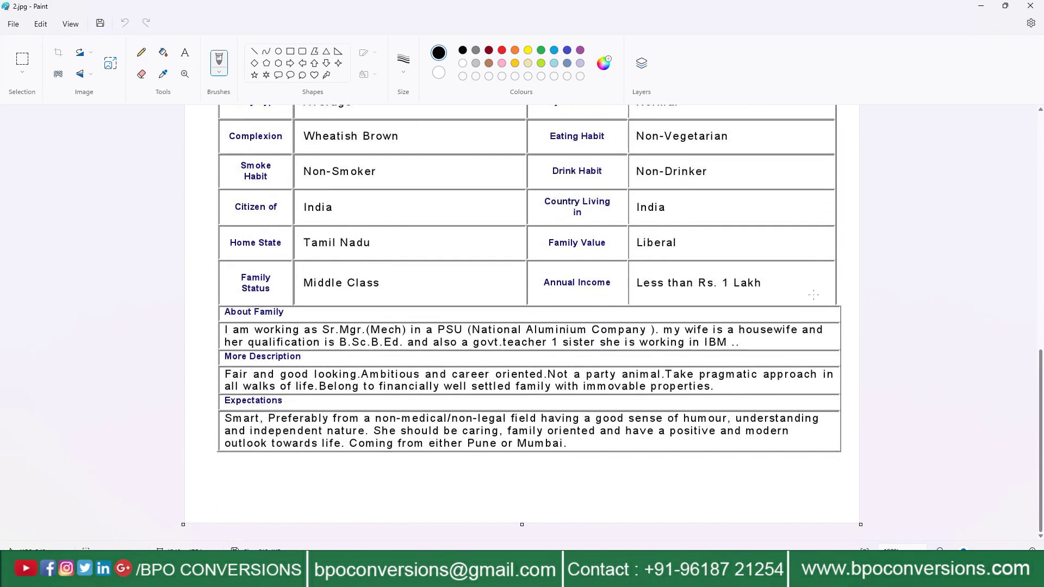
scroll(794, 313, up, 10)
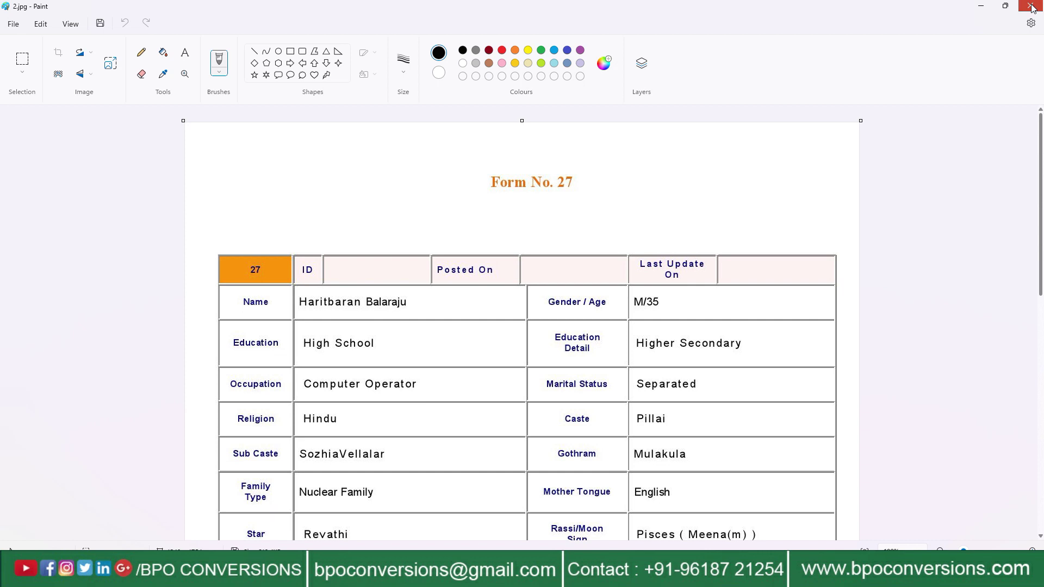
click(1030, 6)
click(1029, 7)
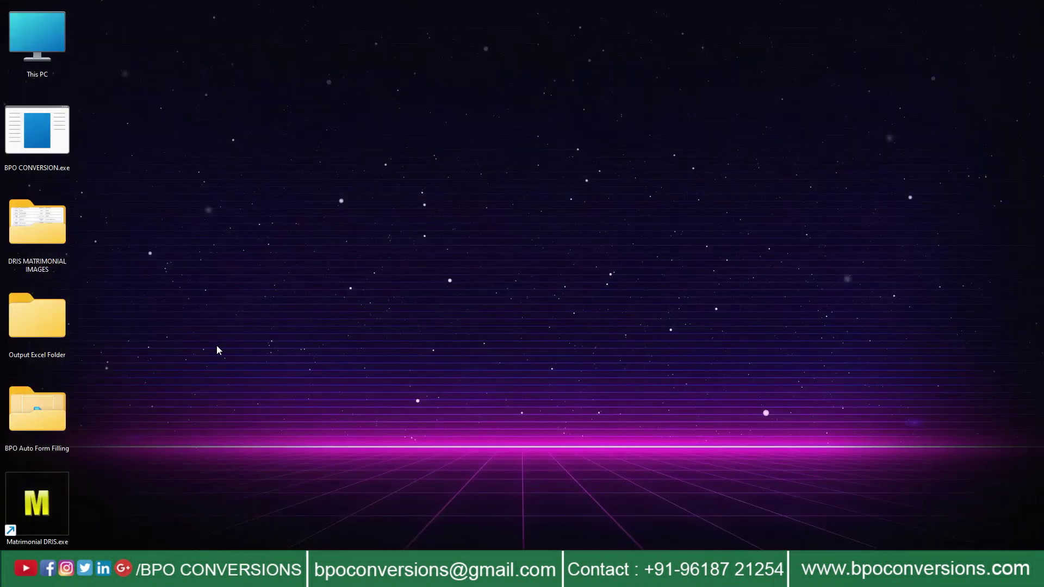
Step: Check that the Output Excel Folder is still empty
right_click(36, 324)
click(72, 360)
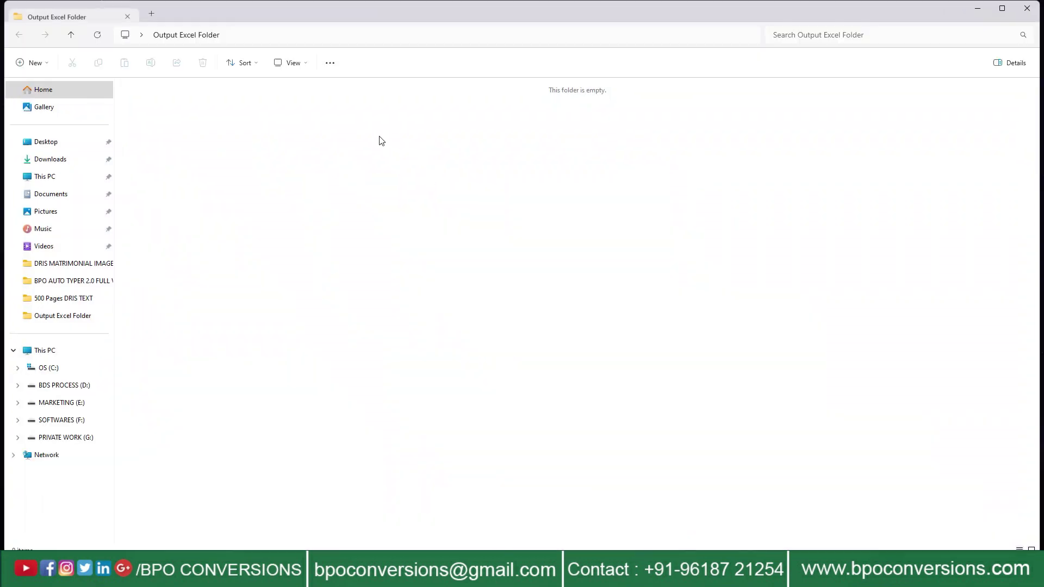
drag(356, 127, 983, 445)
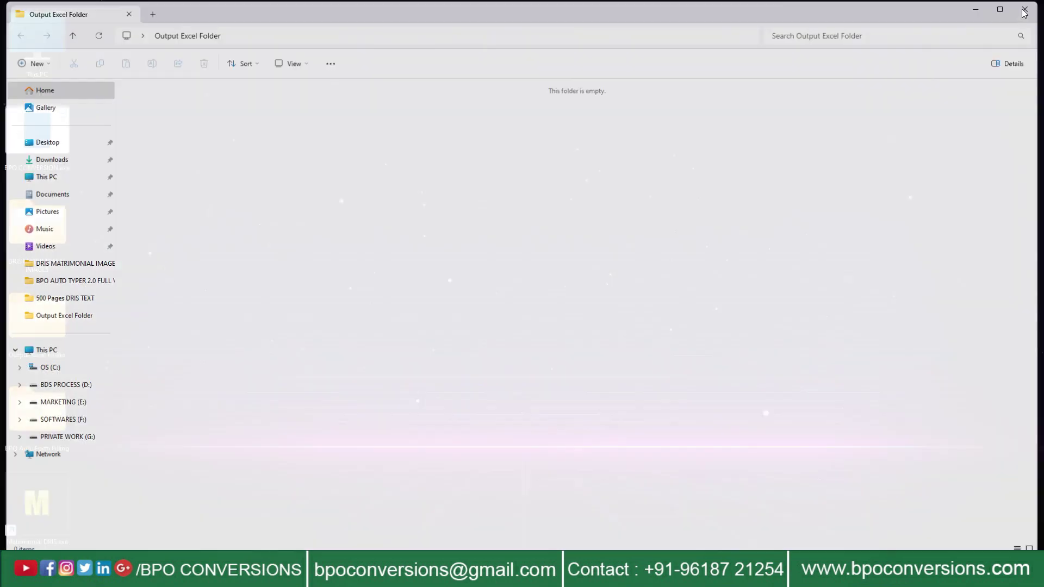
click(1025, 9)
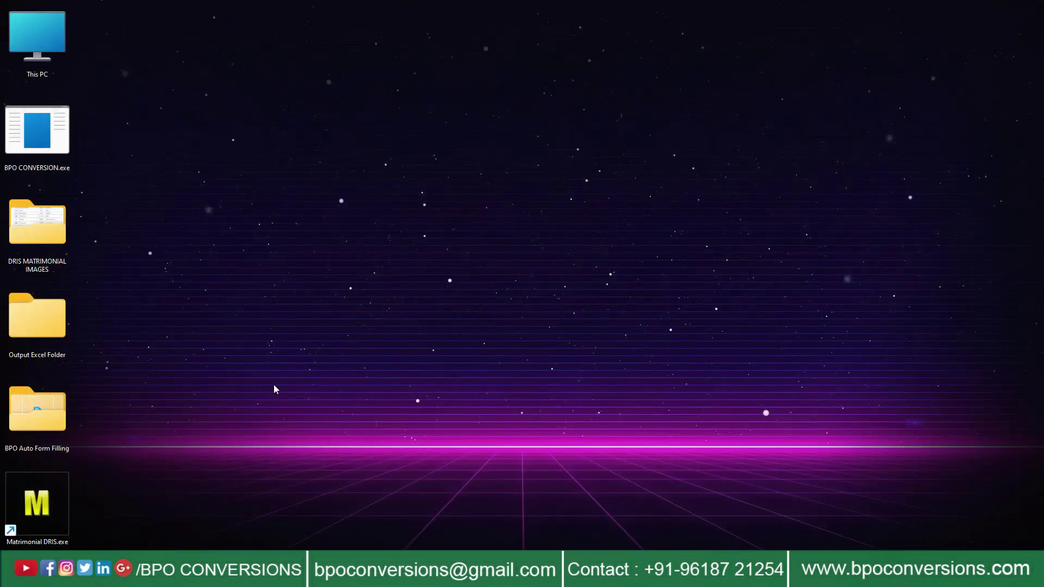
right_click(45, 430)
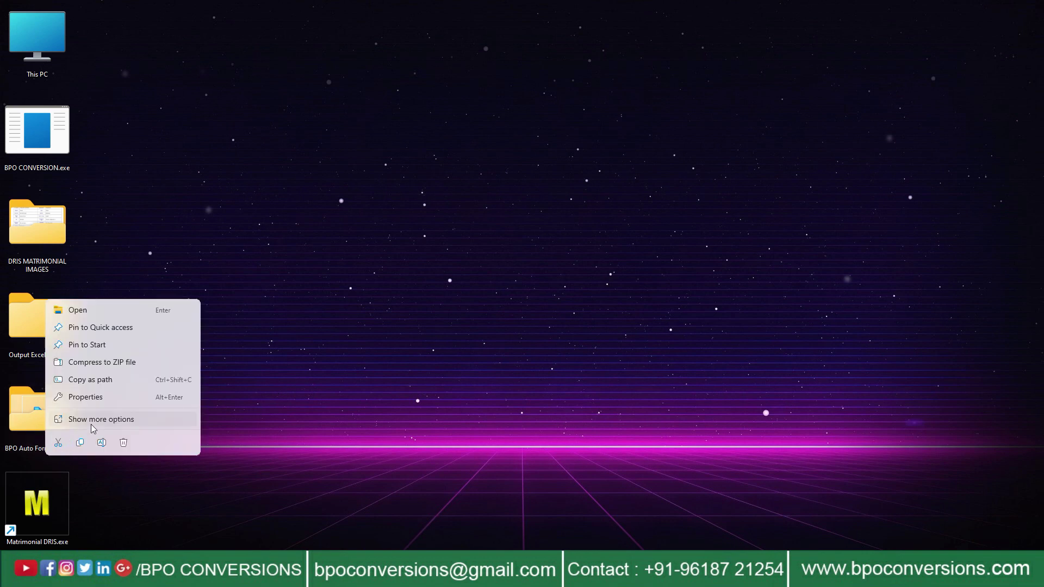
click(236, 231)
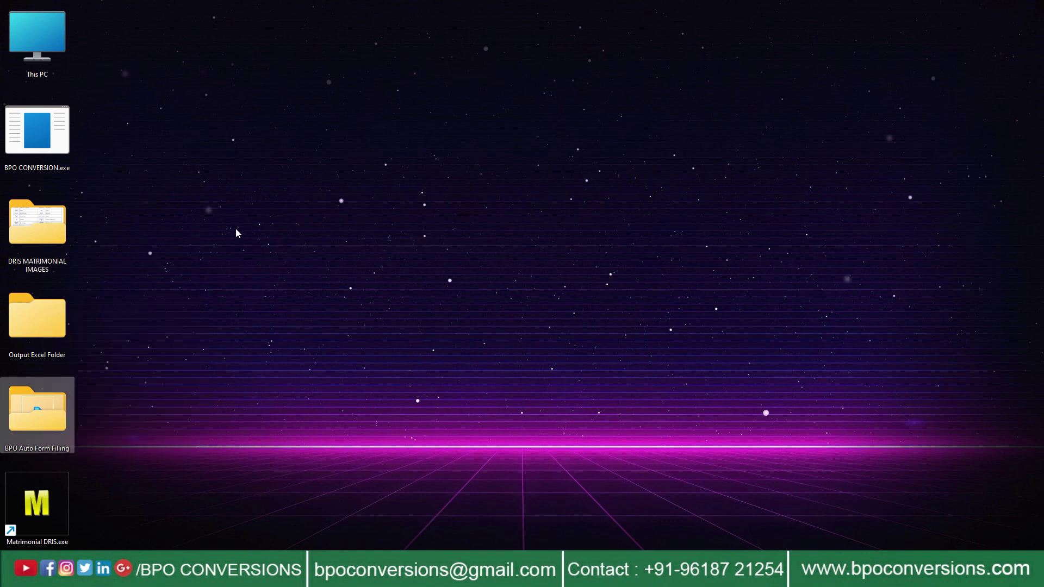
Step: Launch BPO CONVERSION.exe and set DRIS MATRIMONIAL IMAGES as the input folder
right_click(34, 145)
click(79, 178)
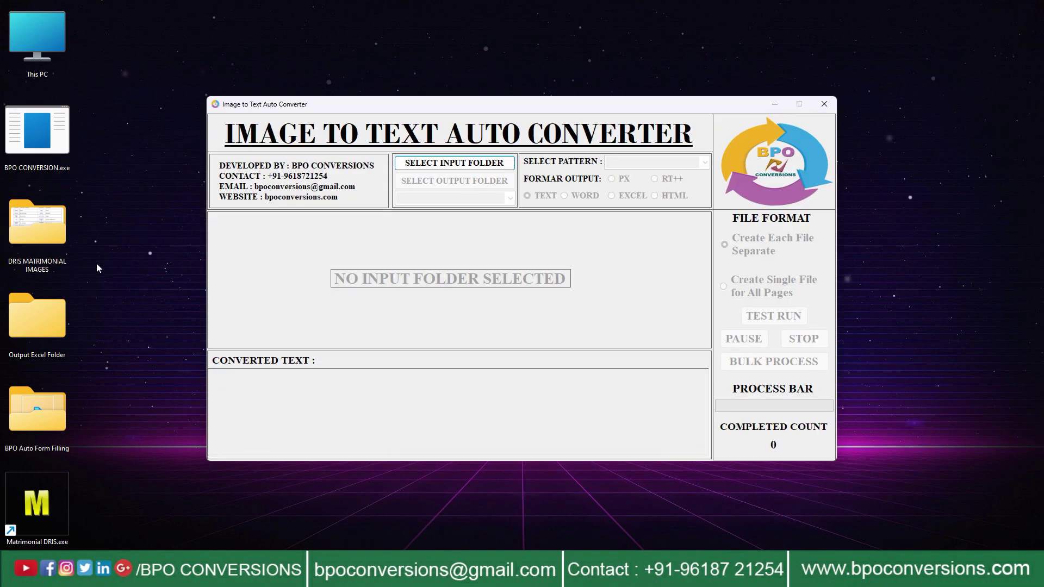
click(421, 169)
double_click(477, 278)
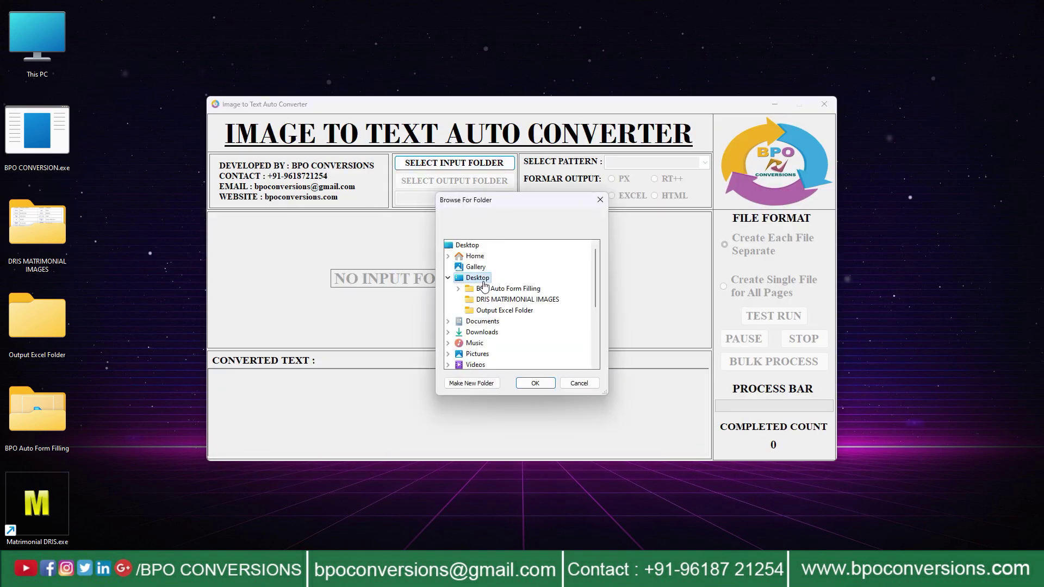
click(500, 300)
click(540, 383)
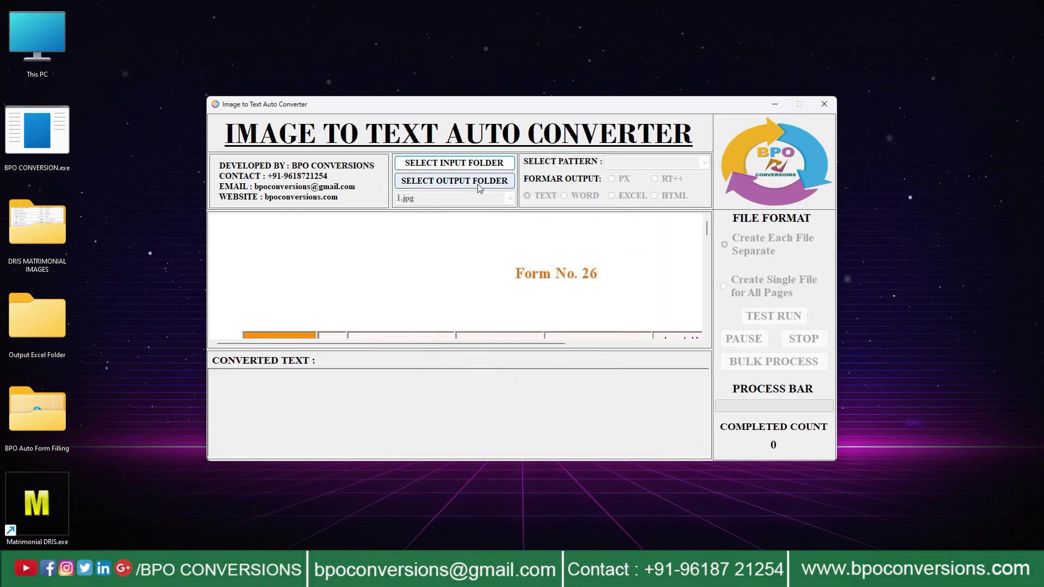
Step: Set Output Excel Folder as the output location and choose the MATRIMONIAL pattern
click(454, 180)
click(504, 310)
click(535, 383)
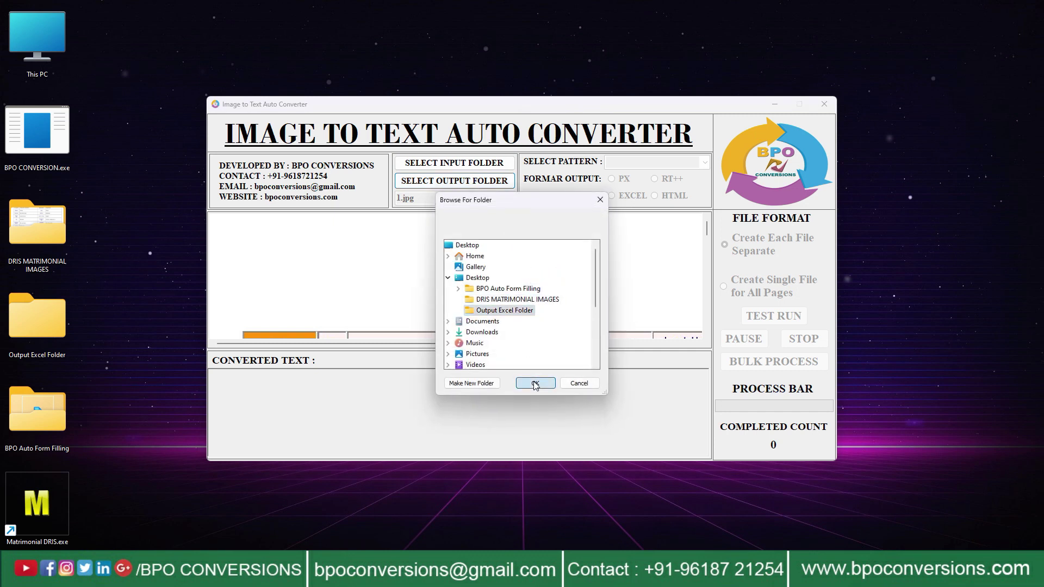
scroll(492, 229, down, 1)
click(510, 199)
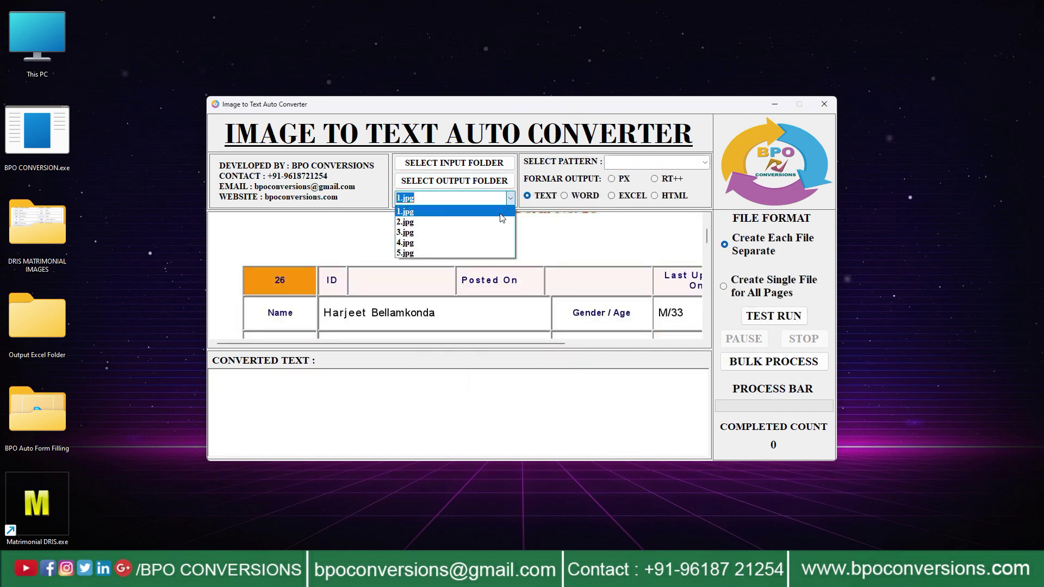
click(503, 205)
click(699, 166)
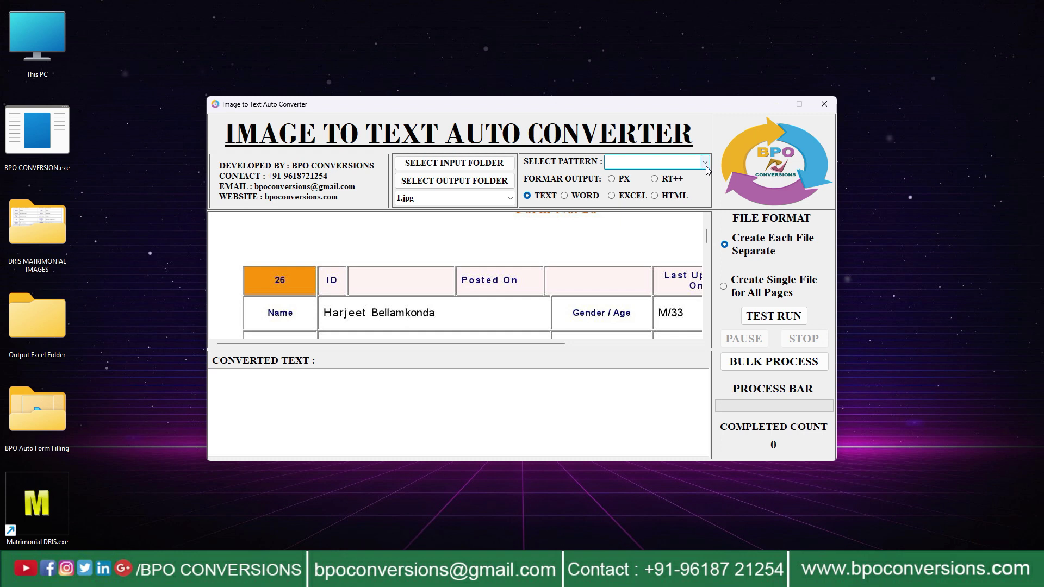
click(704, 163)
click(700, 176)
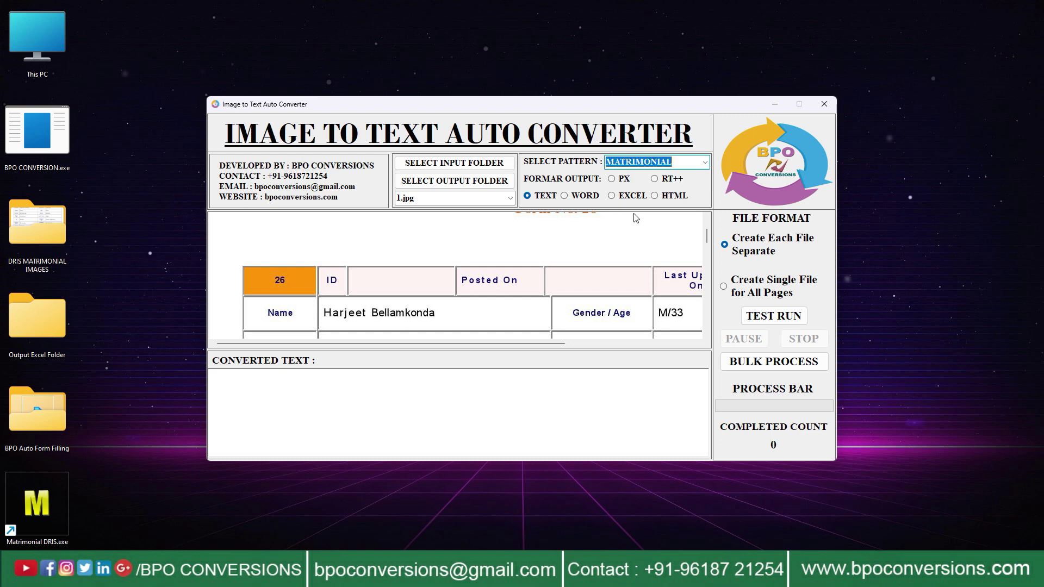
Step: Bulk-convert all five images to Excel, acknowledge Process Completed, and close the converter
click(613, 198)
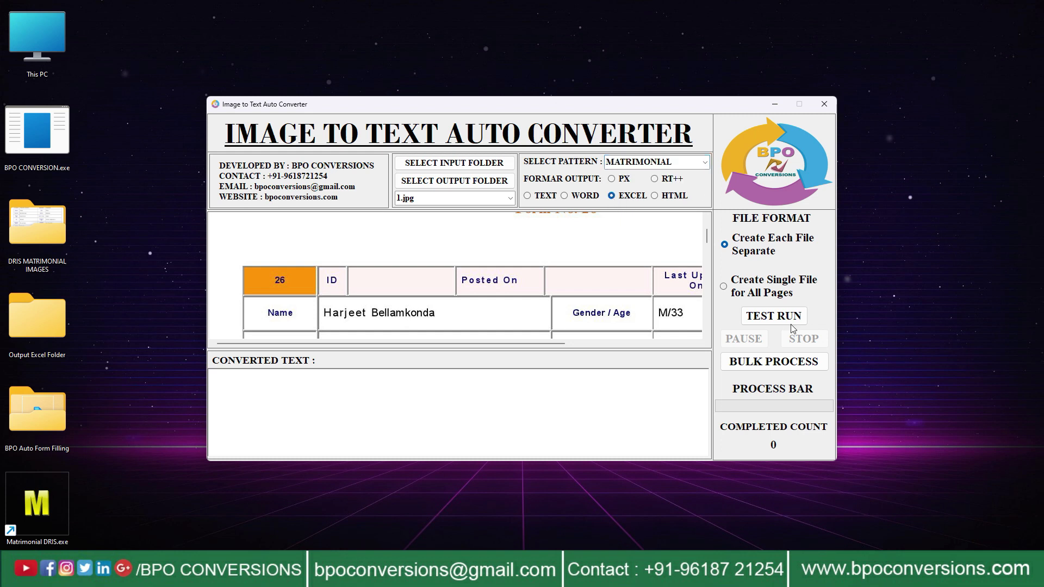
click(805, 364)
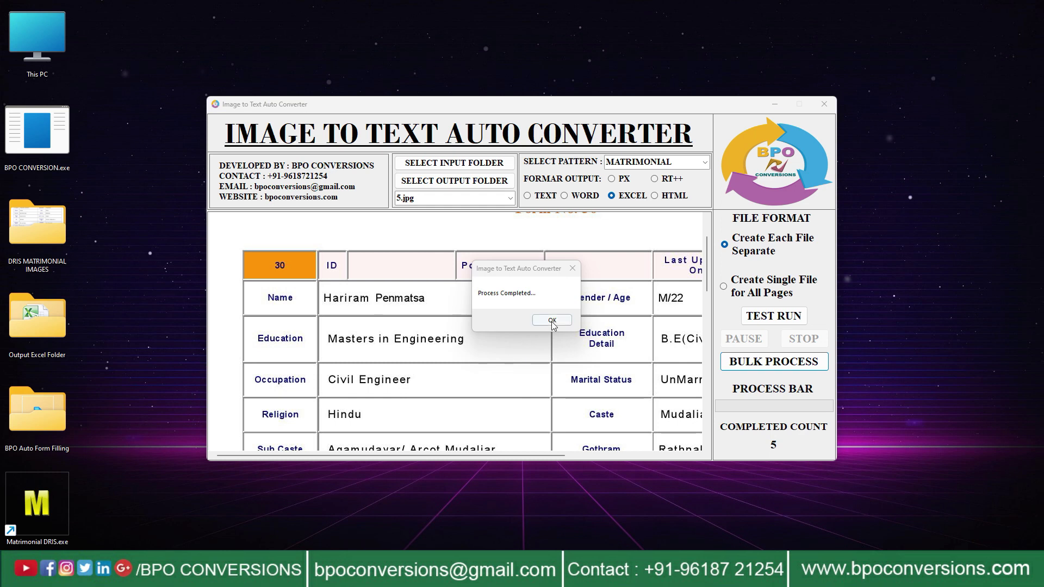
click(551, 322)
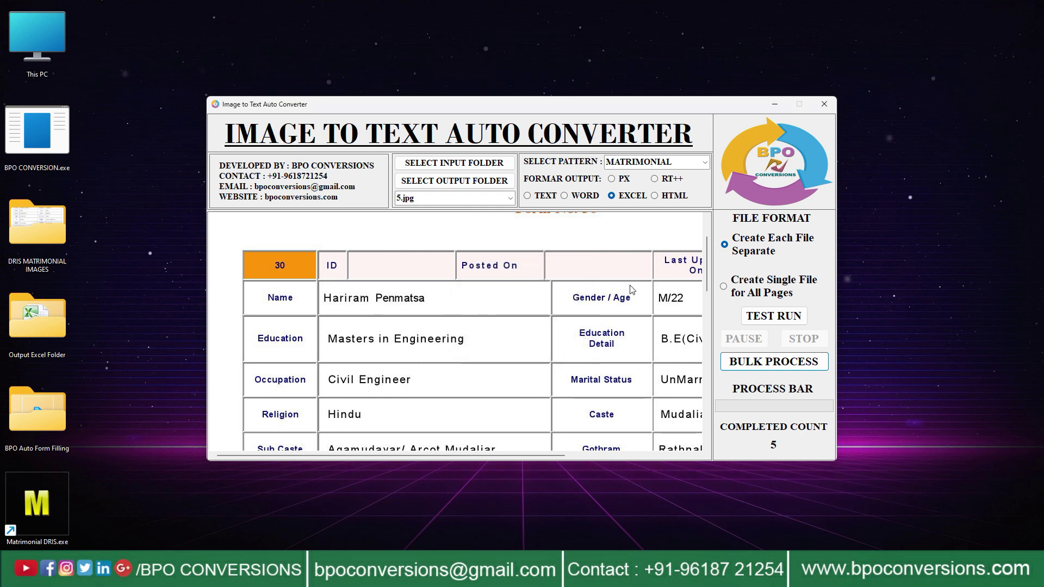
click(834, 105)
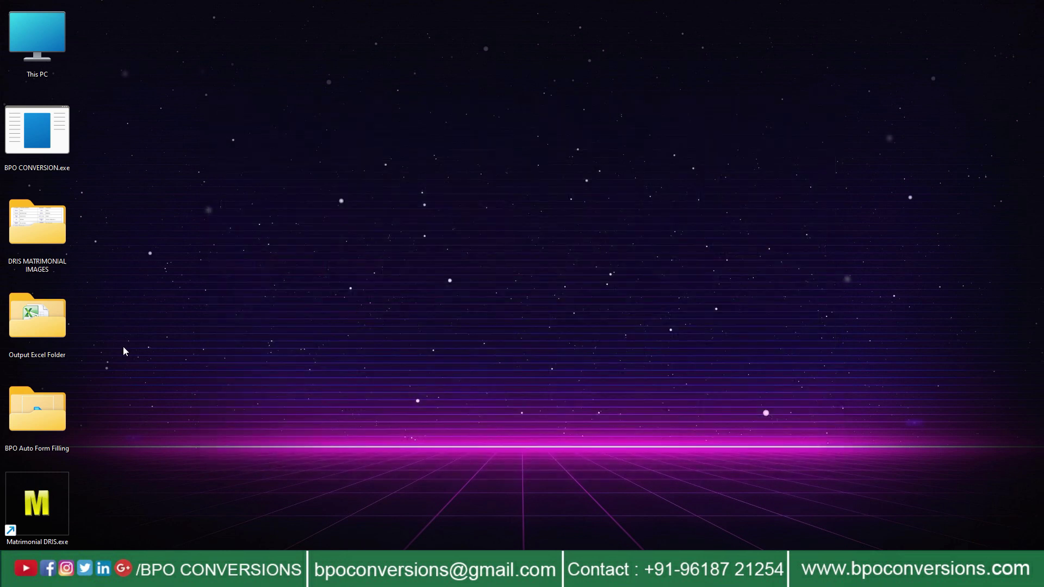
right_click(49, 315)
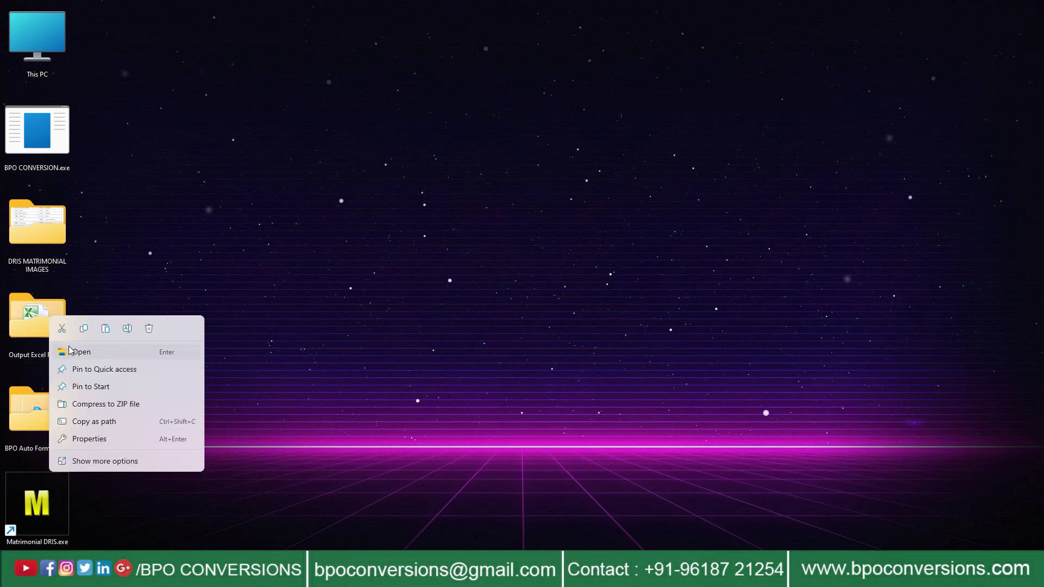
click(76, 352)
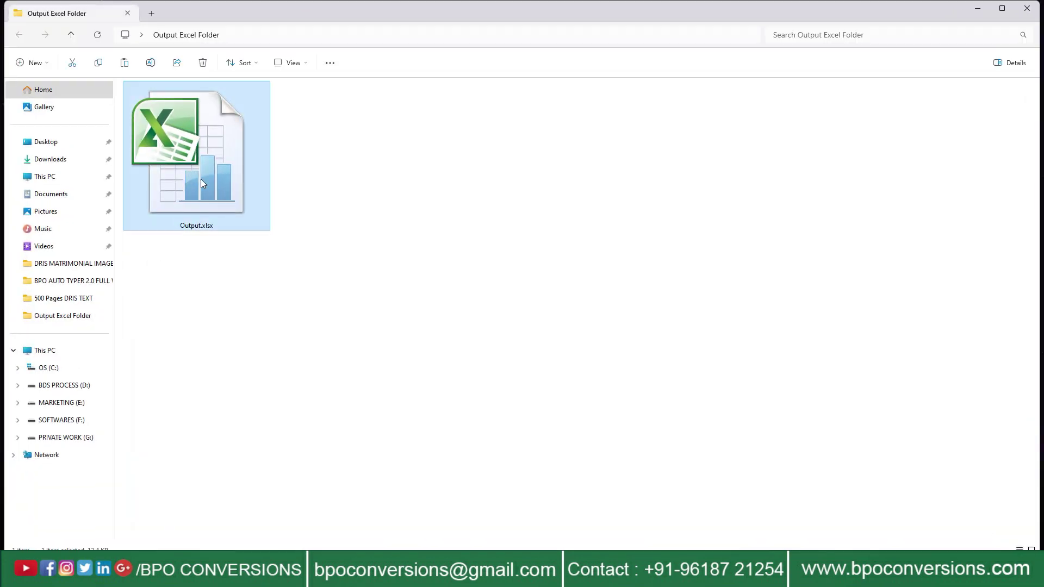
click(213, 207)
right_click(213, 205)
click(232, 213)
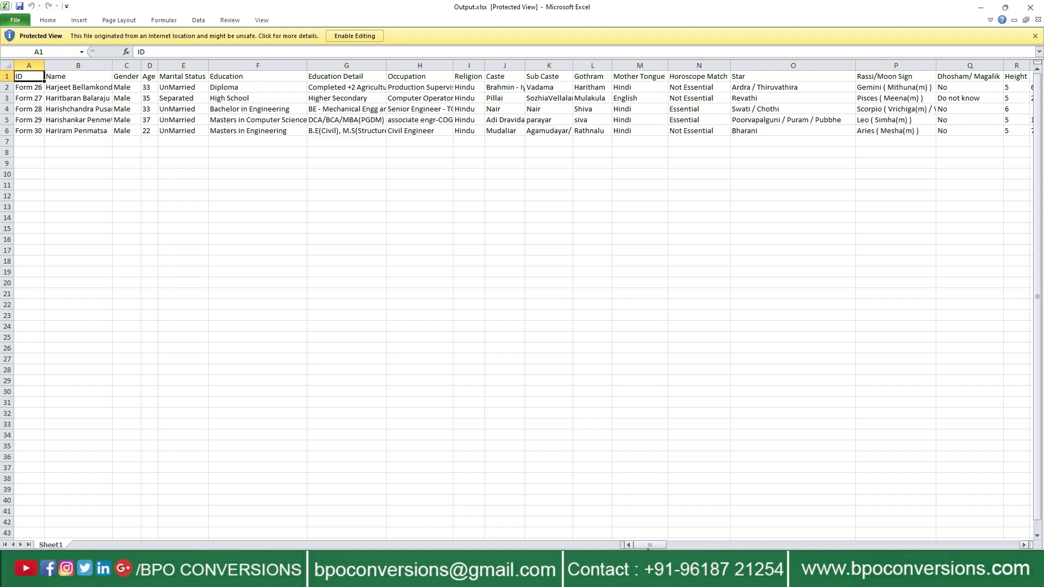
drag(648, 545, 596, 543)
click(1029, 10)
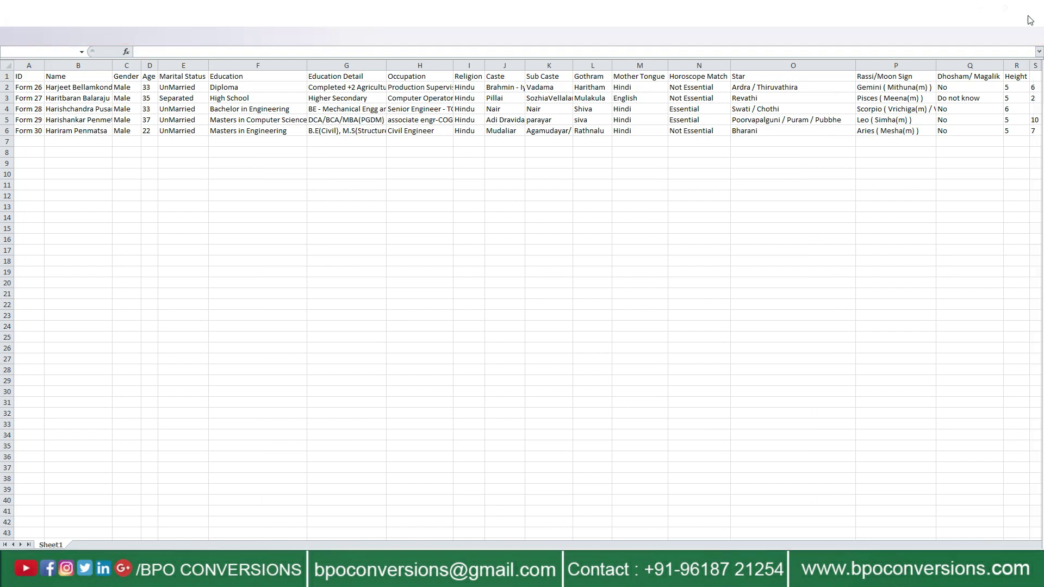
Step: Launch Notepad.exe from the BPO Auto Form Filling folder and move its panel to the right
click(1029, 15)
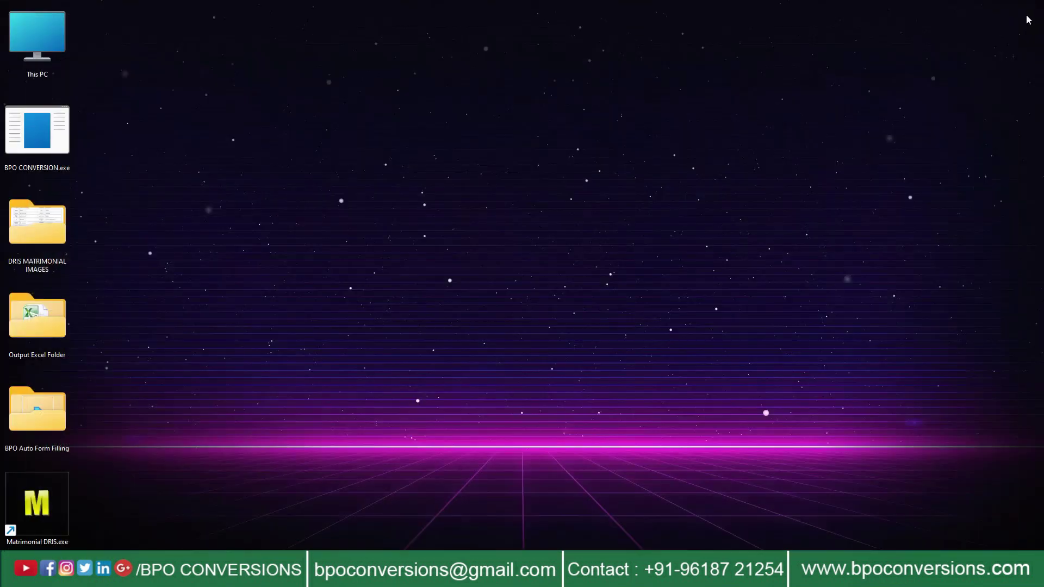
right_click(63, 412)
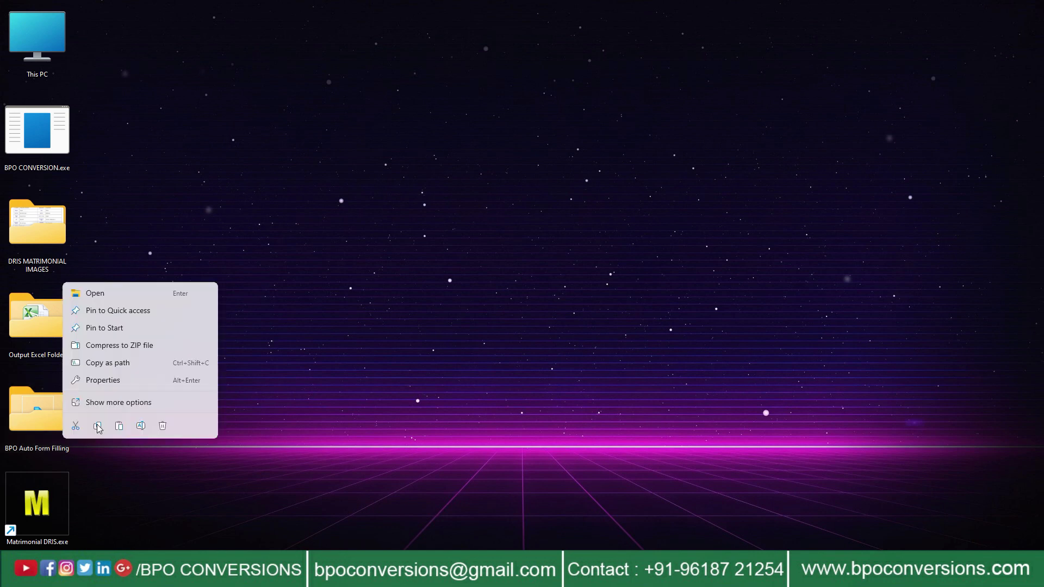
click(107, 296)
click(154, 171)
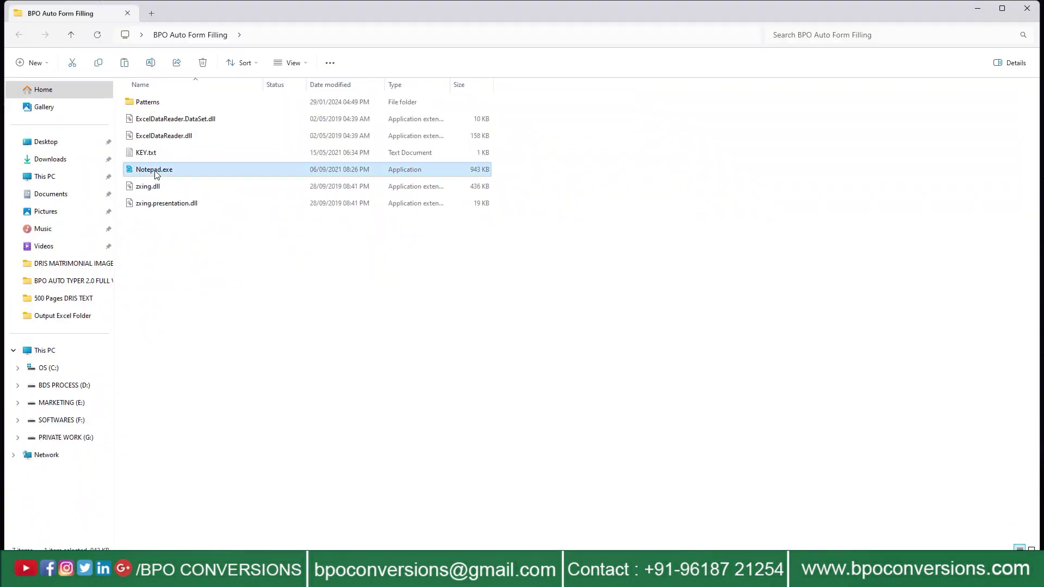
right_click(175, 172)
click(189, 208)
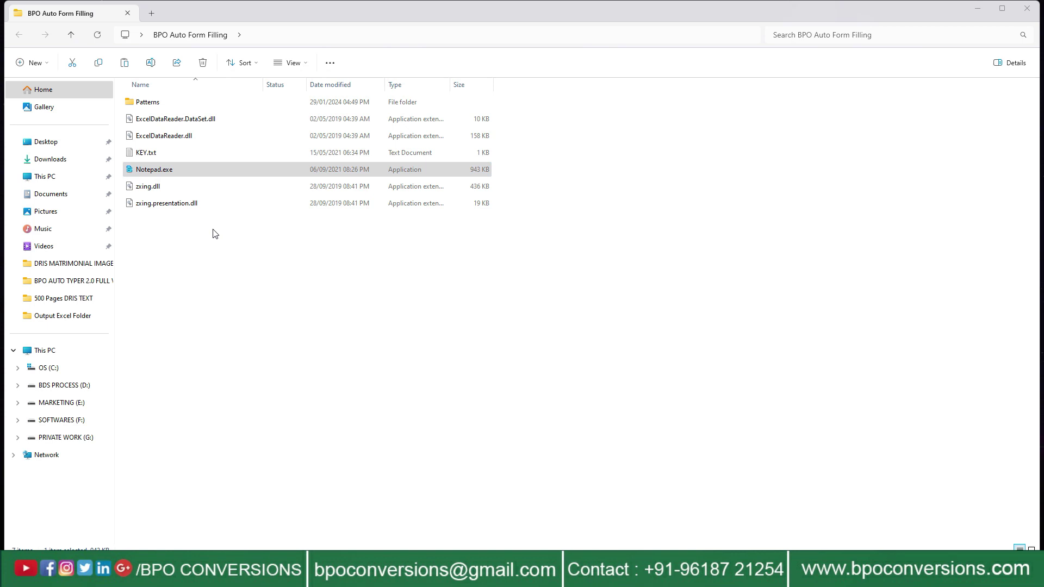
click(1021, 6)
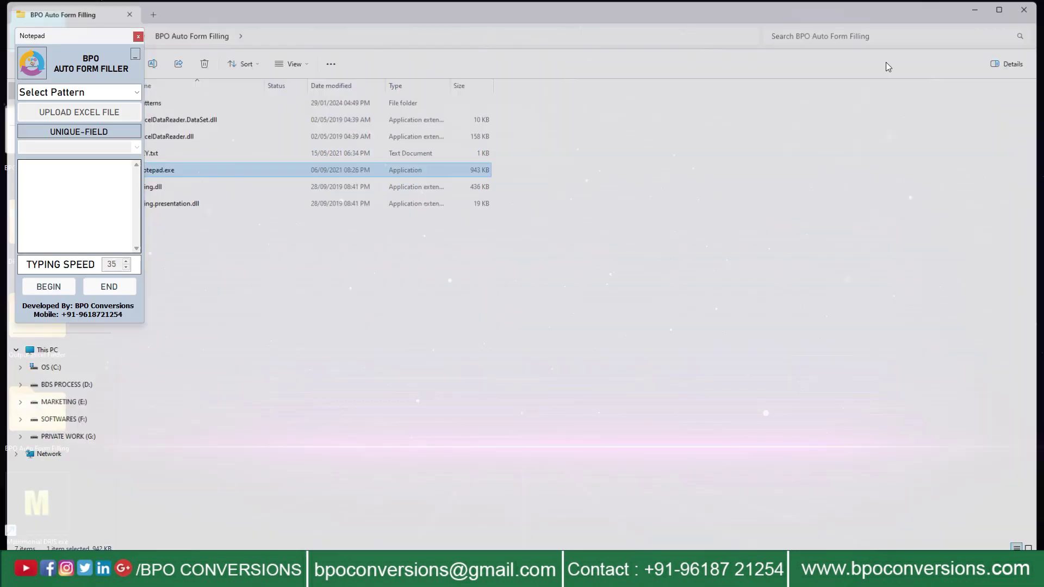
drag(73, 41, 865, 127)
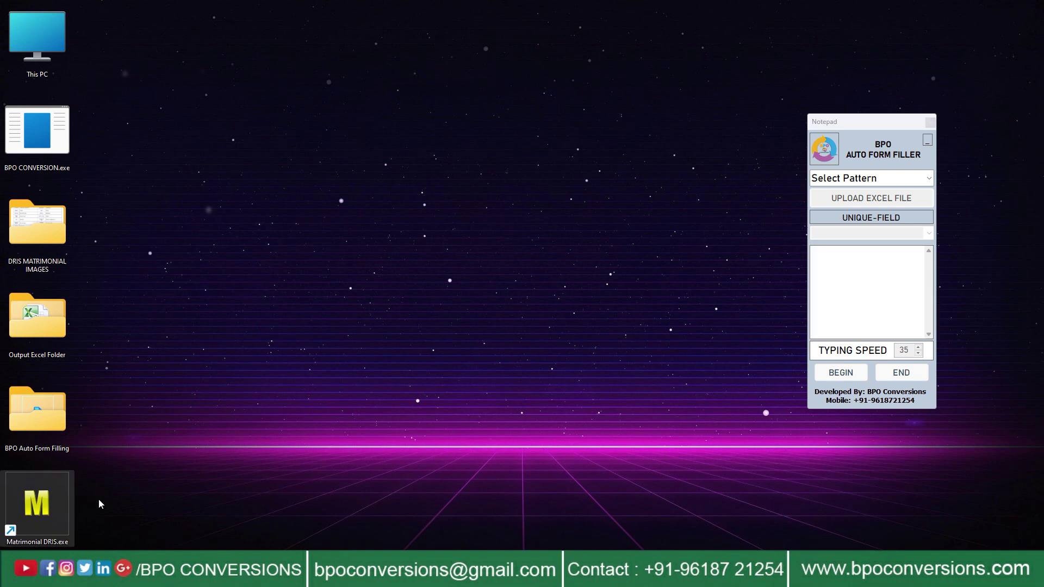
Step: Launch the Matrimonial DRIS entry form and maximize it
right_click(64, 492)
click(120, 332)
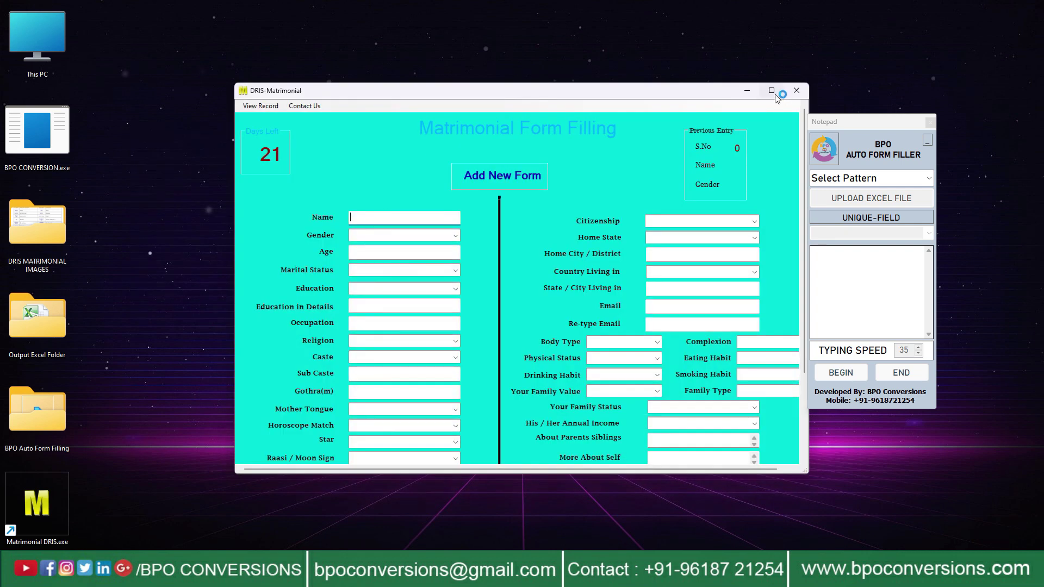
click(771, 91)
Step: Select the MATRIMONIAL pattern, load Output.xlsx, and choose Form 26 as the record
click(745, 178)
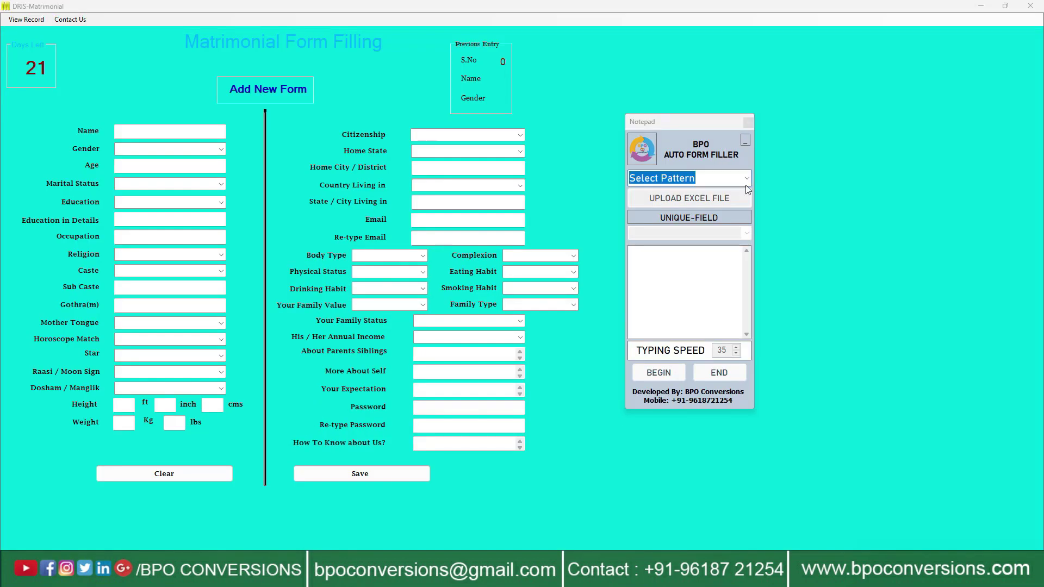
click(739, 191)
click(722, 201)
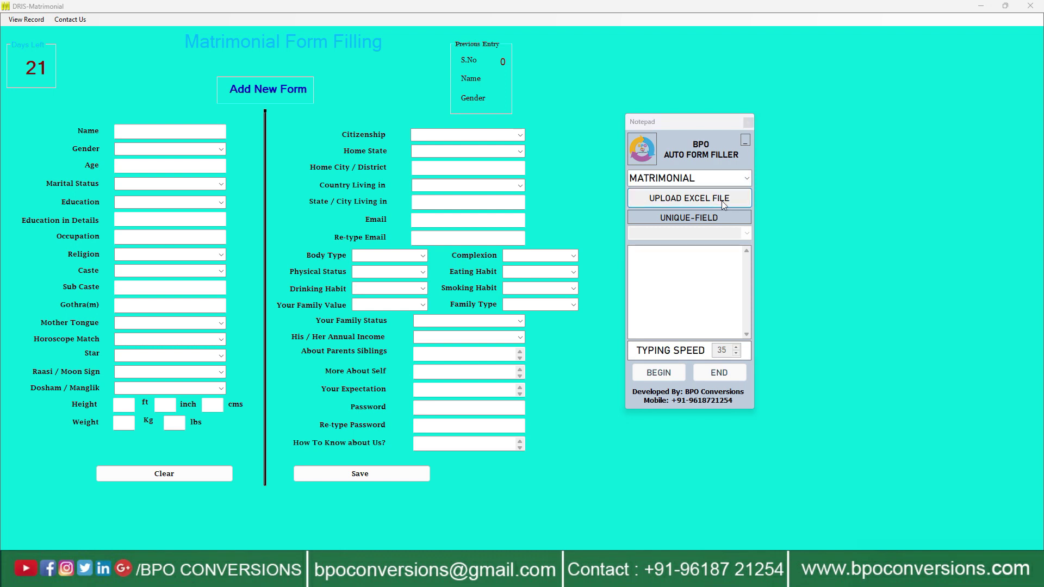
click(761, 217)
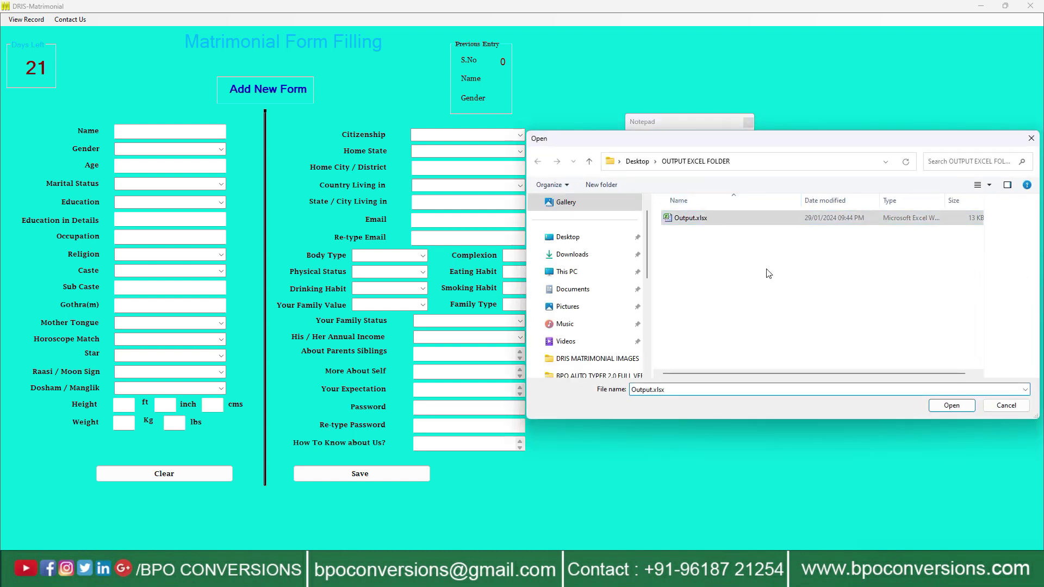
click(950, 405)
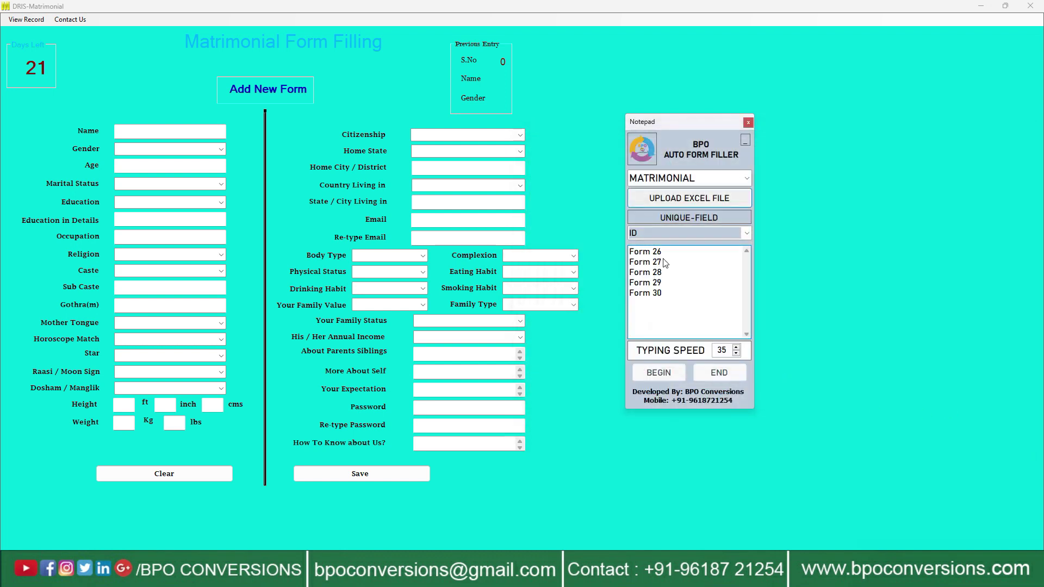
click(664, 253)
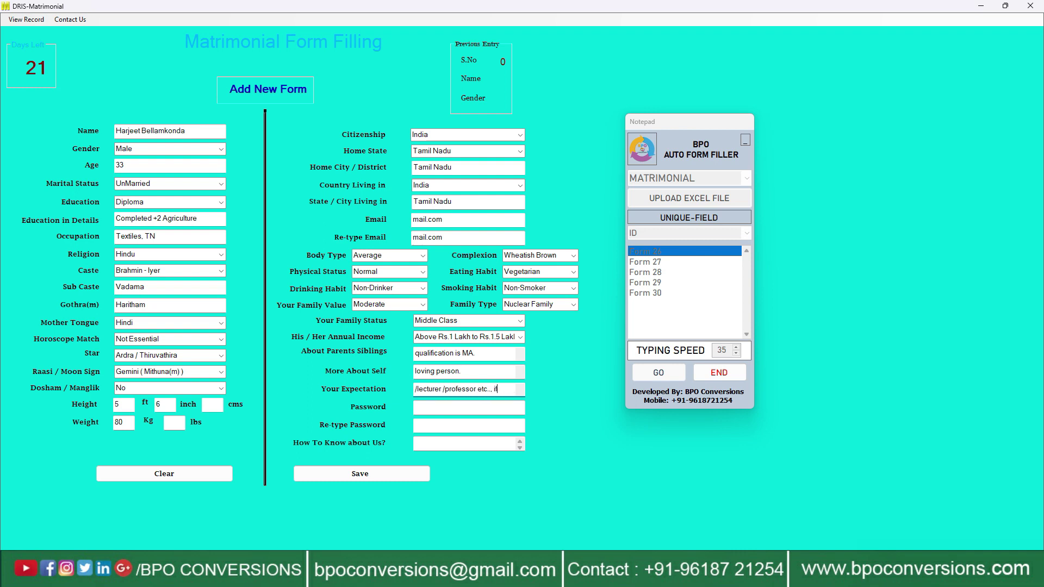
Step: Save the filled Form 26 entry, then select Form 28 as the next record
click(381, 472)
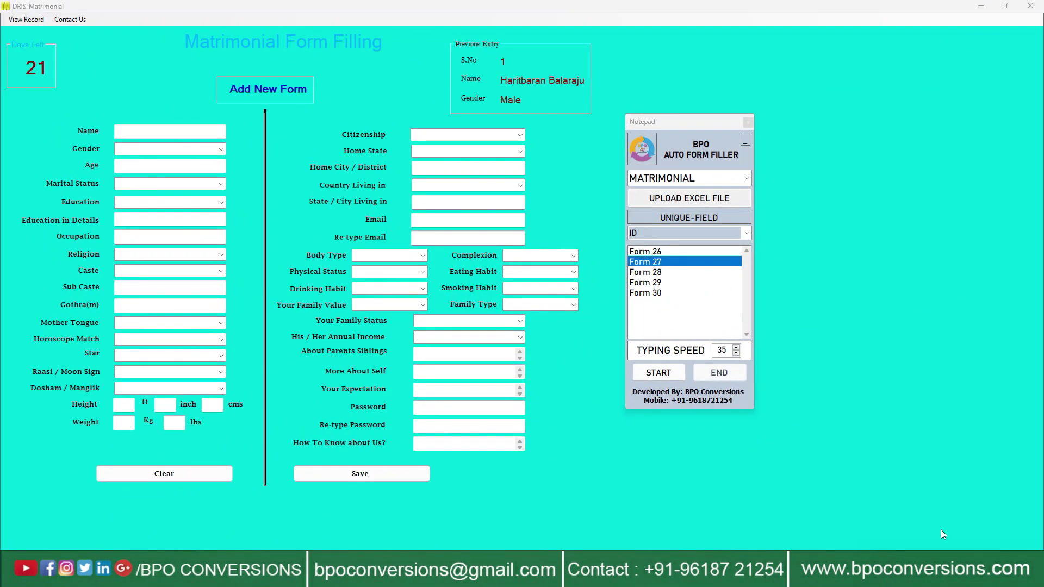
click(678, 273)
Step: Start auto-filling Form 28 with focus in the DRIS Name field
click(659, 372)
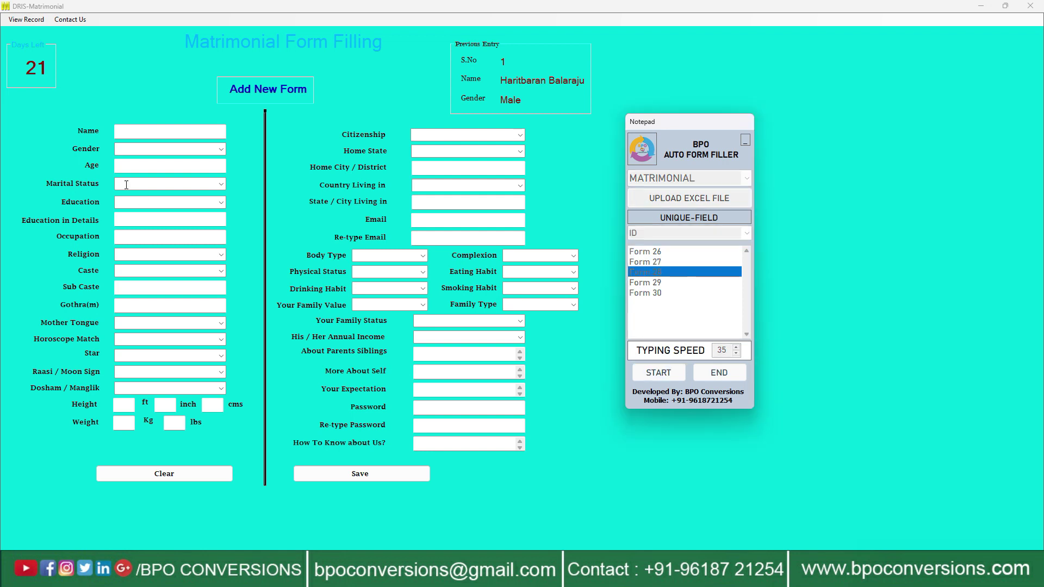
click(142, 130)
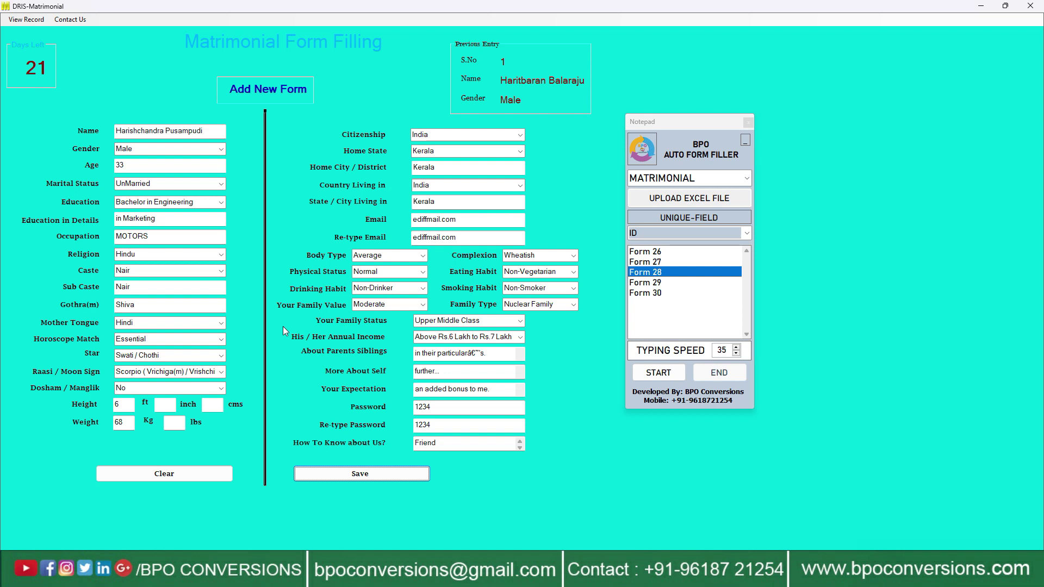
Step: Clear all fields of the filled DRIS Matrimonial form
click(178, 477)
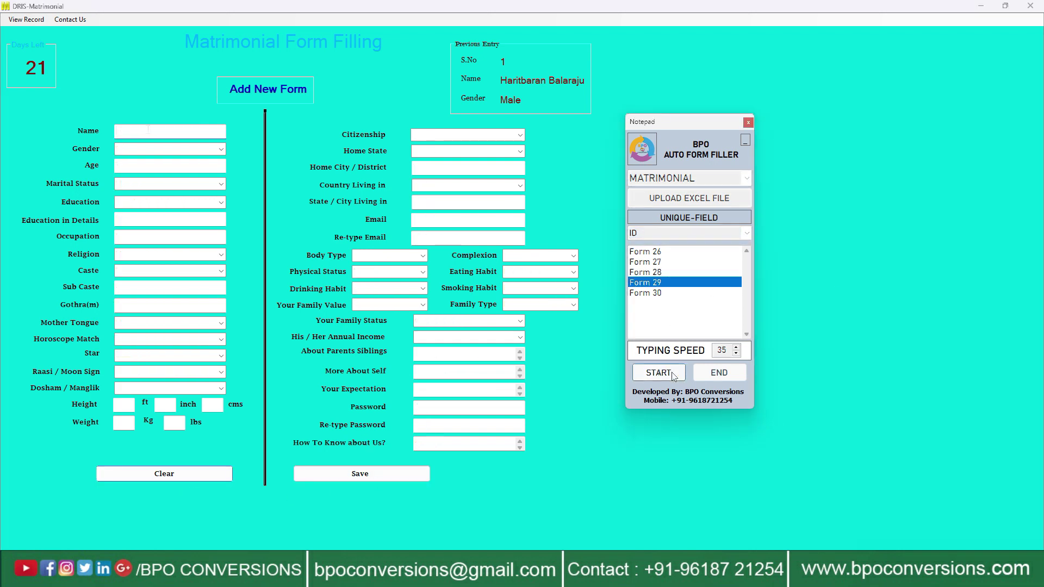